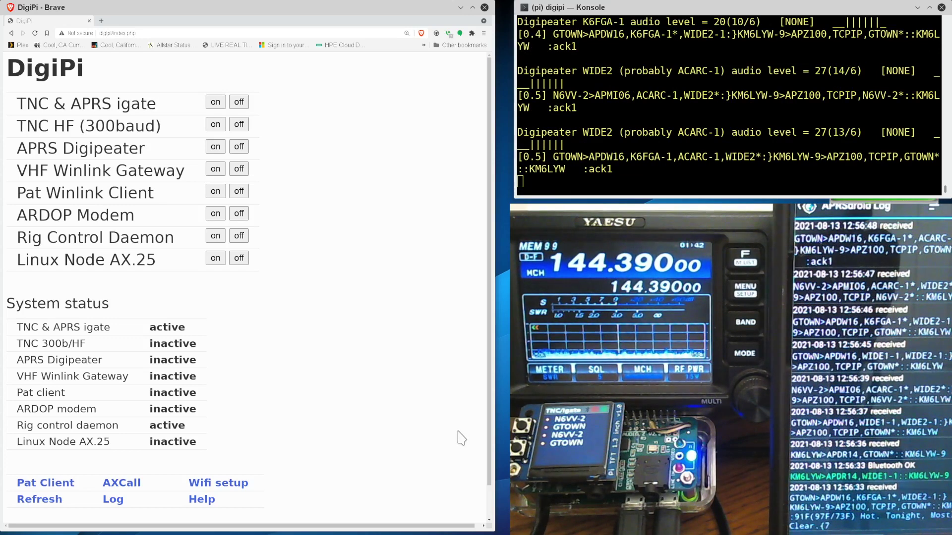
- Review the dashboard's version and copyright line at the bottom of the DigiPi page
left_click(405, 393)
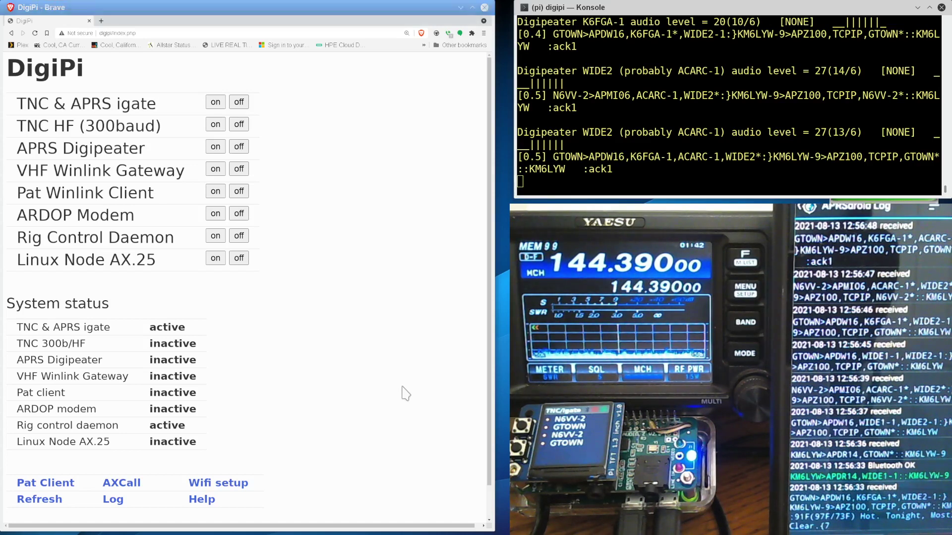
scroll(379, 420, "down", 1)
scroll(379, 420, "up", 1)
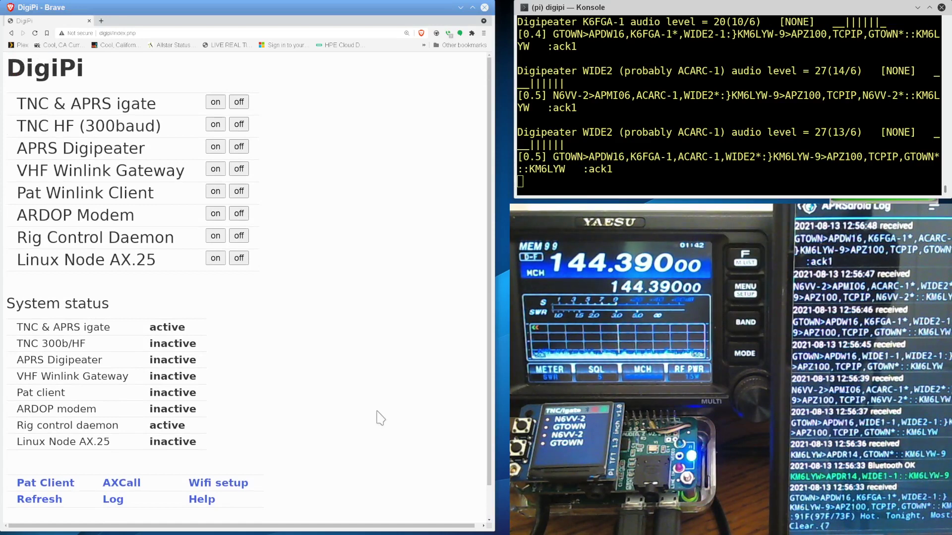
scroll(379, 417, "down", 1)
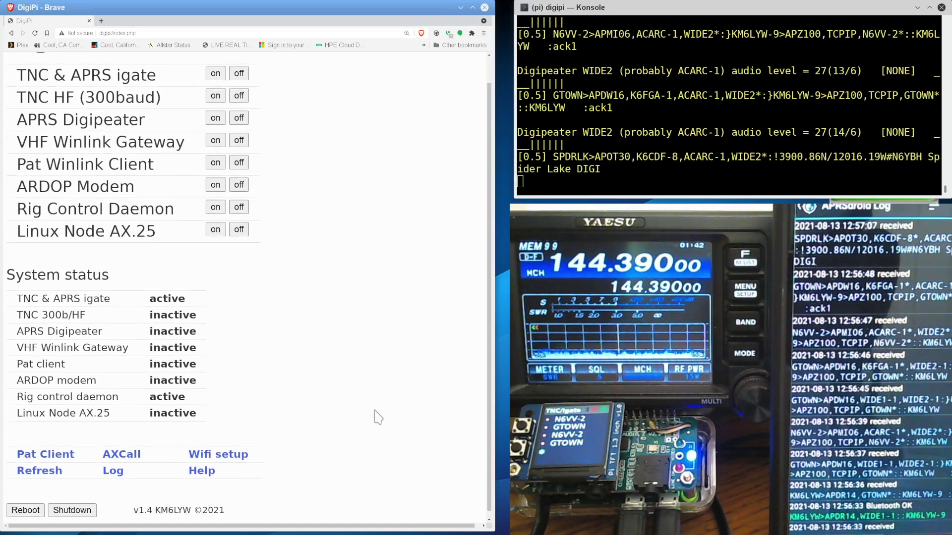
triple_click(166, 501)
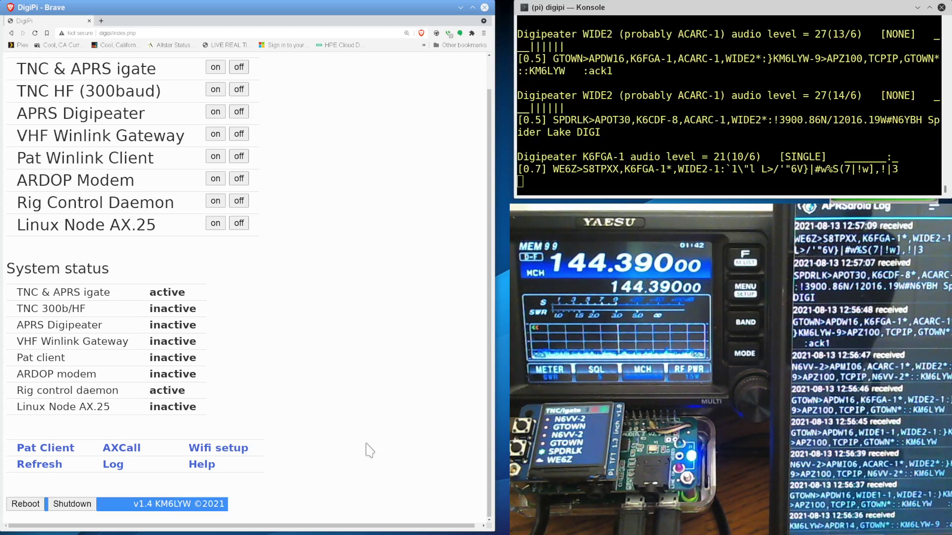
left_click(143, 505)
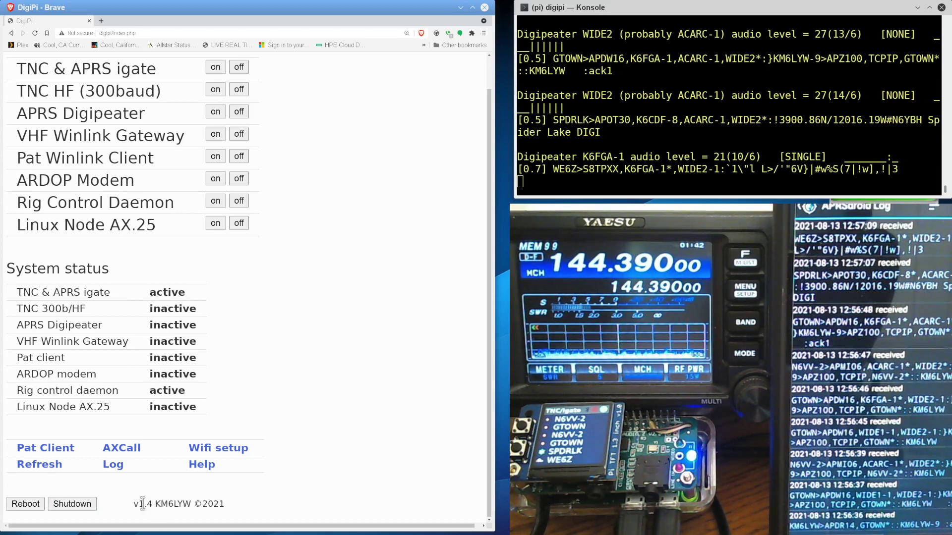
triple_click(143, 505)
left_click(290, 498)
scroll(289, 493, "up", 1)
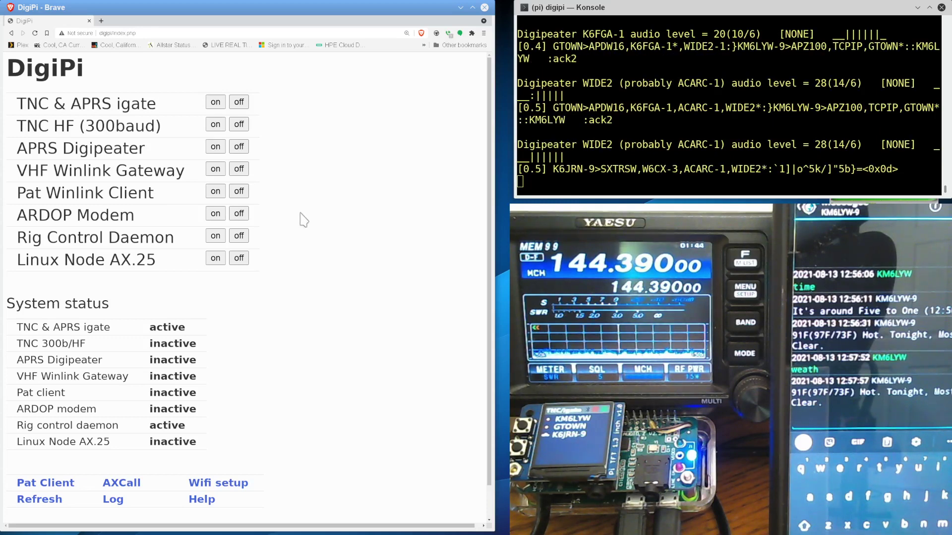
- Check the ARDOP Modem and Linux Node AX.25 services and confirm Linux Node AX.25 shows active
triple_click(126, 215)
left_click(332, 223)
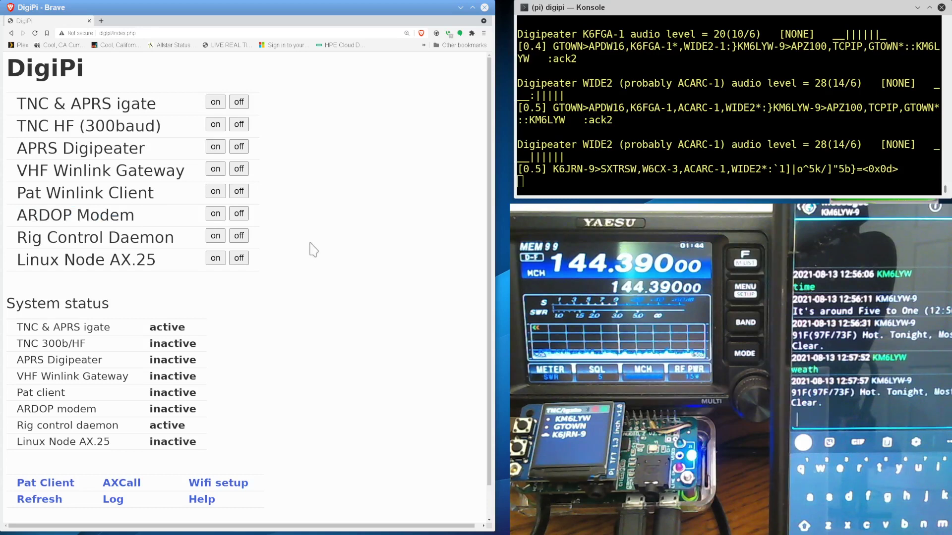
triple_click(124, 258)
left_click(350, 278)
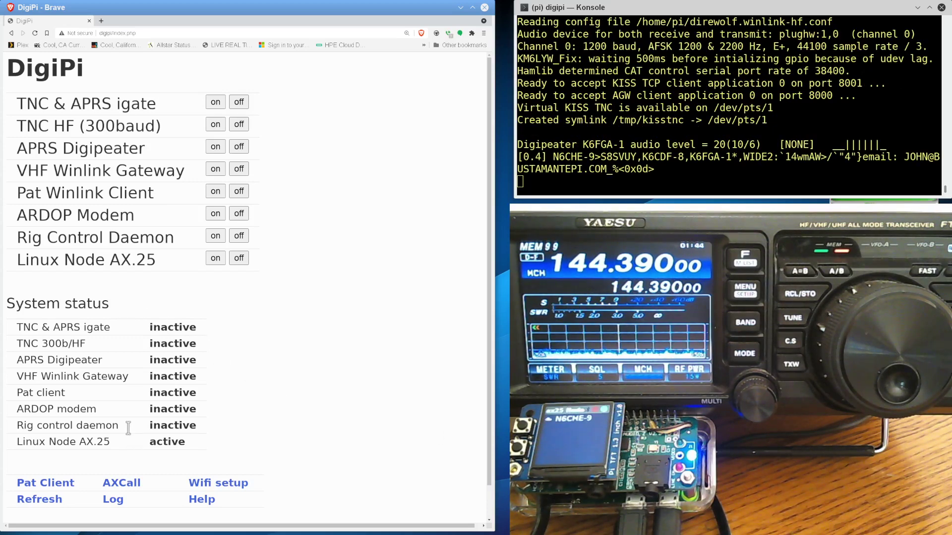
double_click(163, 442)
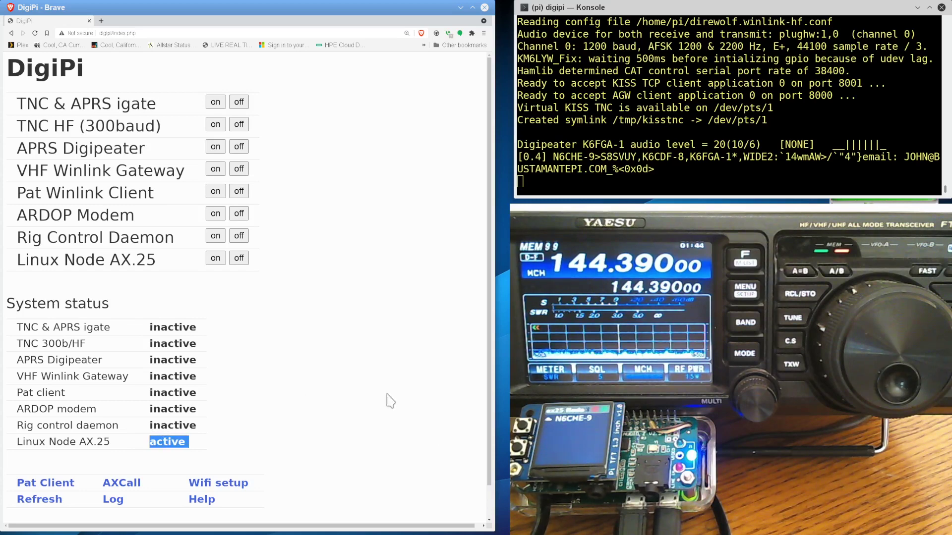
- Refresh the service status, then open the live direwolf log in a new tab
left_click(51, 500)
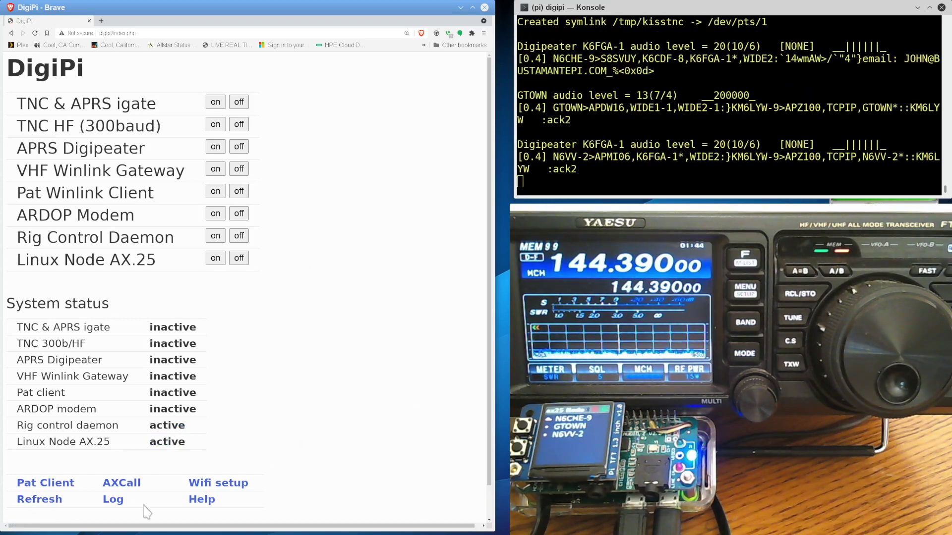
left_click(113, 501)
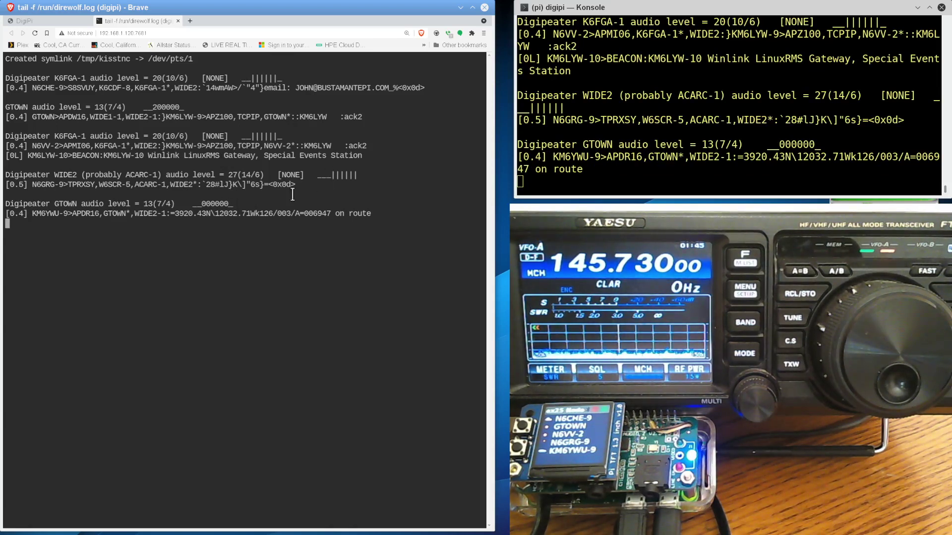
- Close the direwolf log and use AXCall to connect to node MTVNOD from the saved callsigns
left_click(178, 21)
scroll(307, 317, "down", 2)
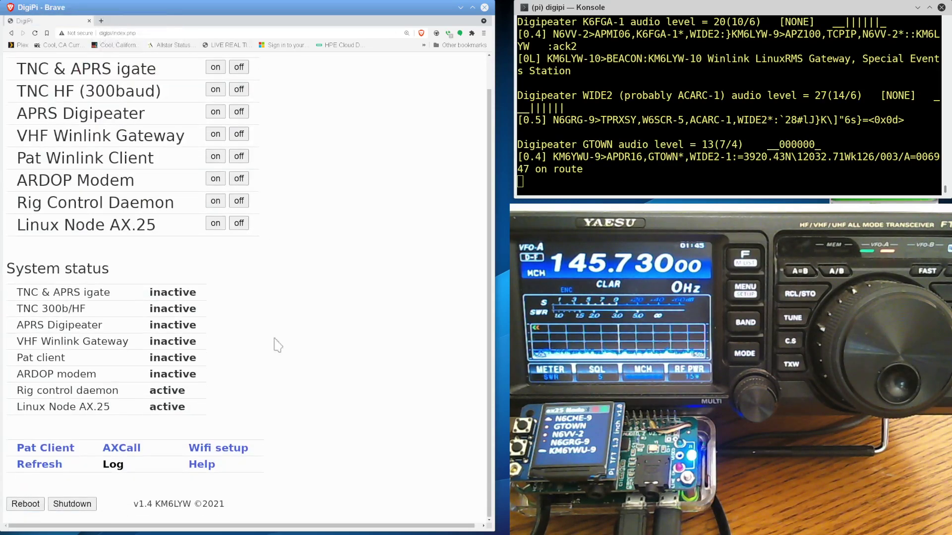
left_click(126, 449)
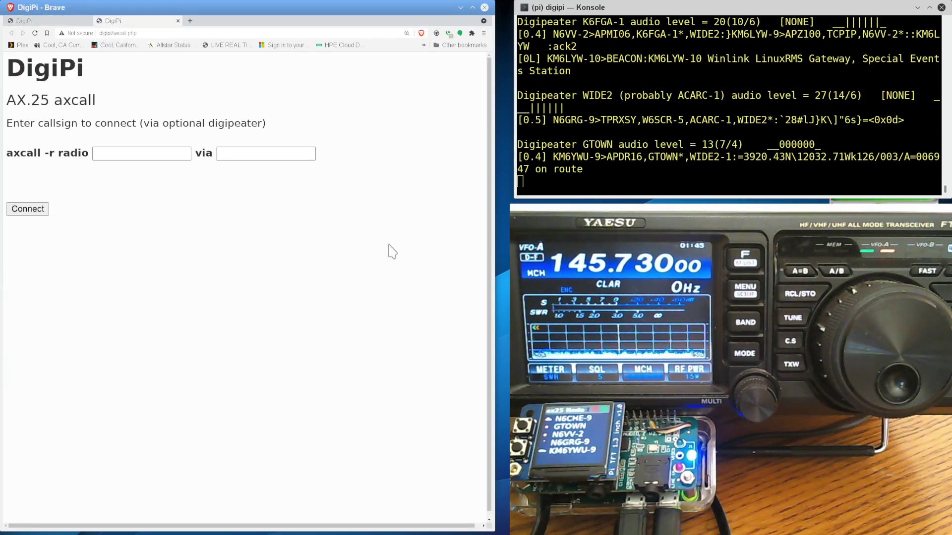
left_click(162, 152)
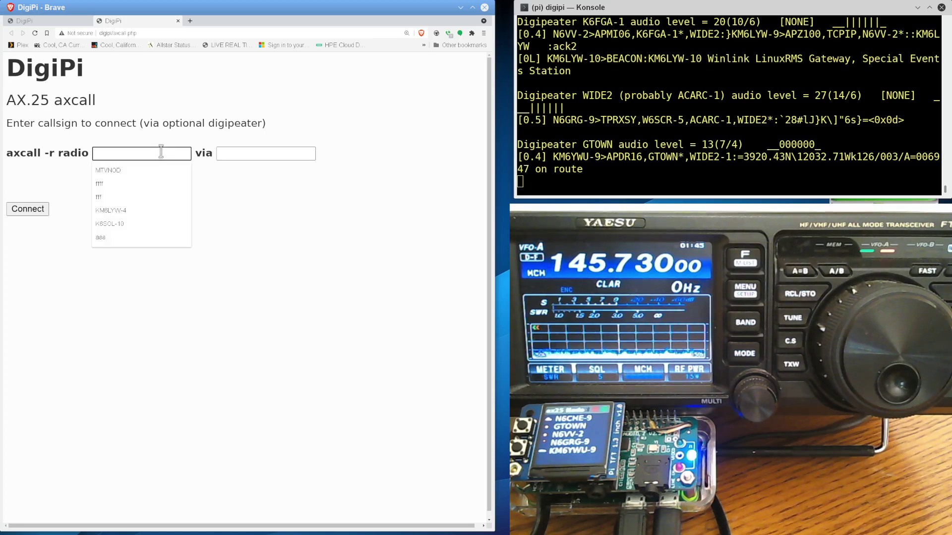
left_click(127, 173)
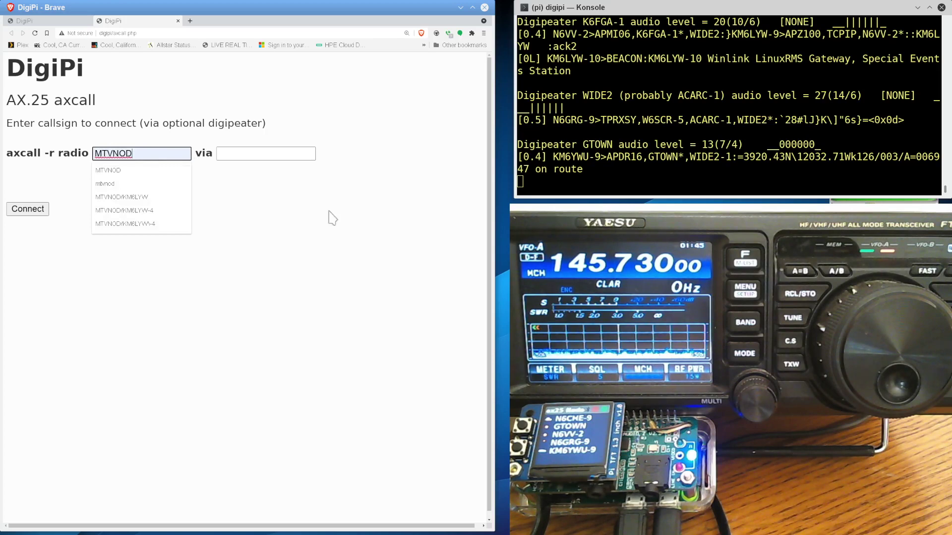
left_click(410, 261)
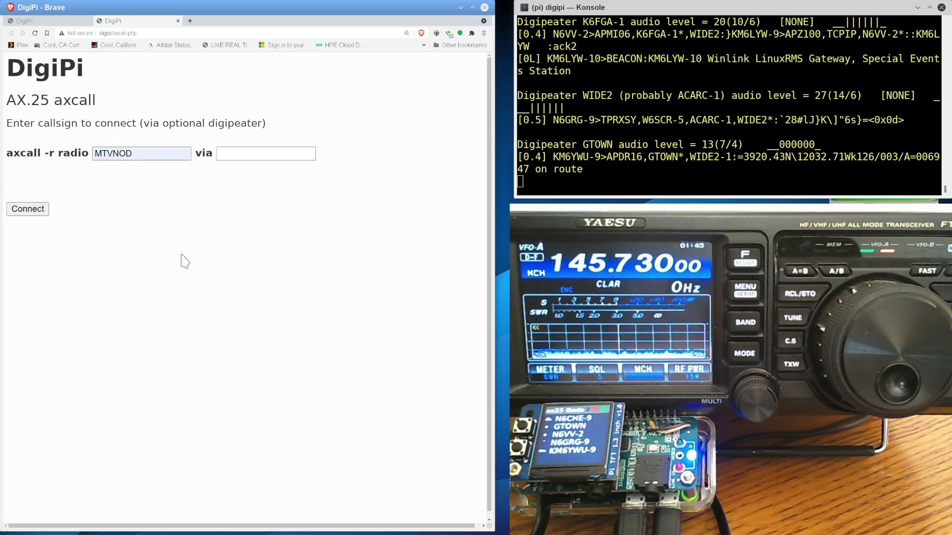
left_click(48, 208)
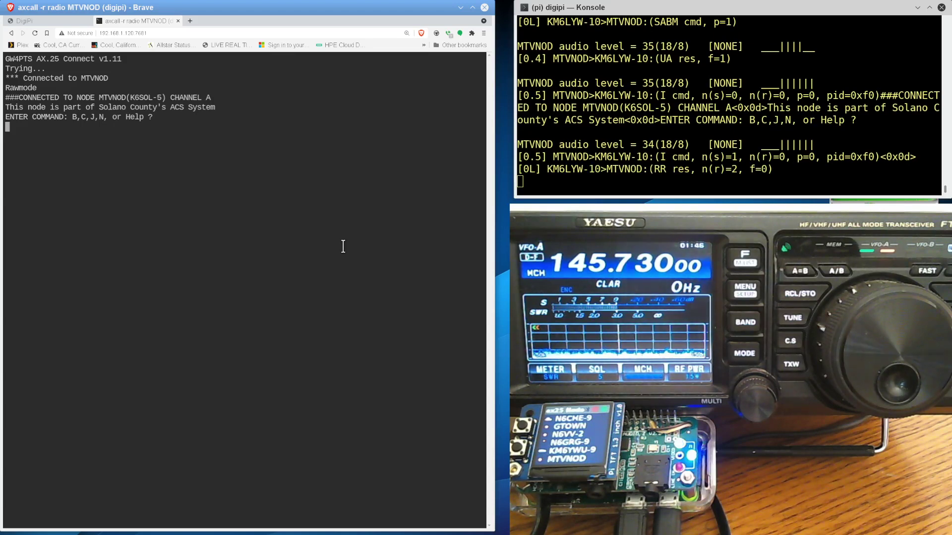
- Send the help command to MTVNOD, then send bye to disconnect
type("help")
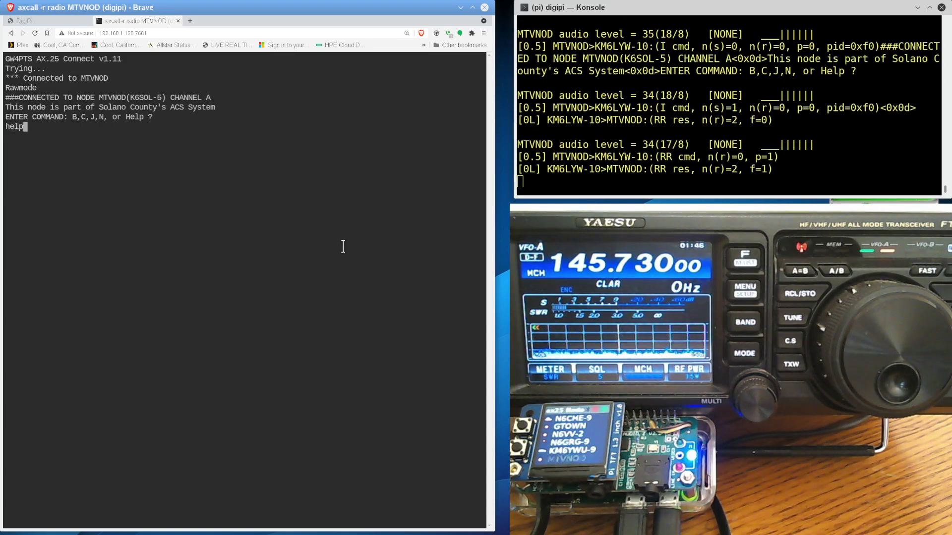
key("Return")
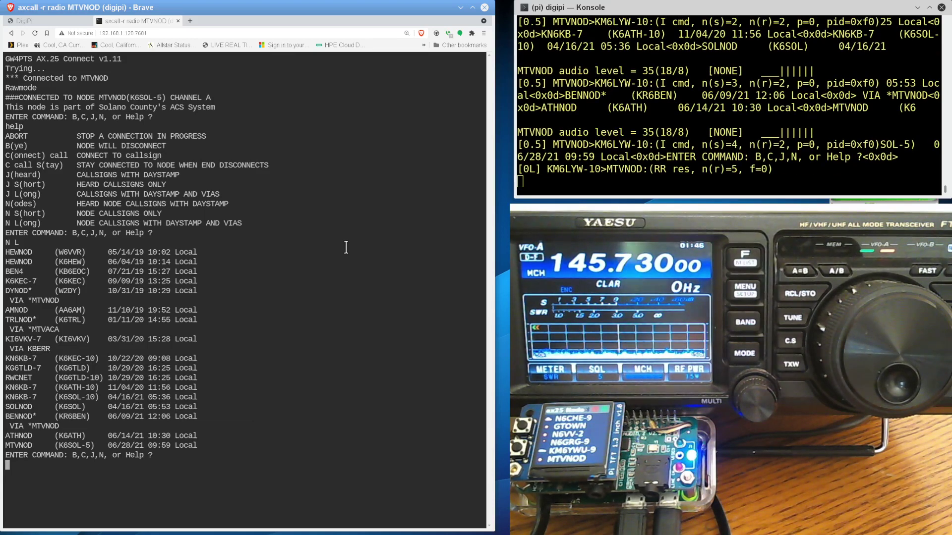
key("Return")
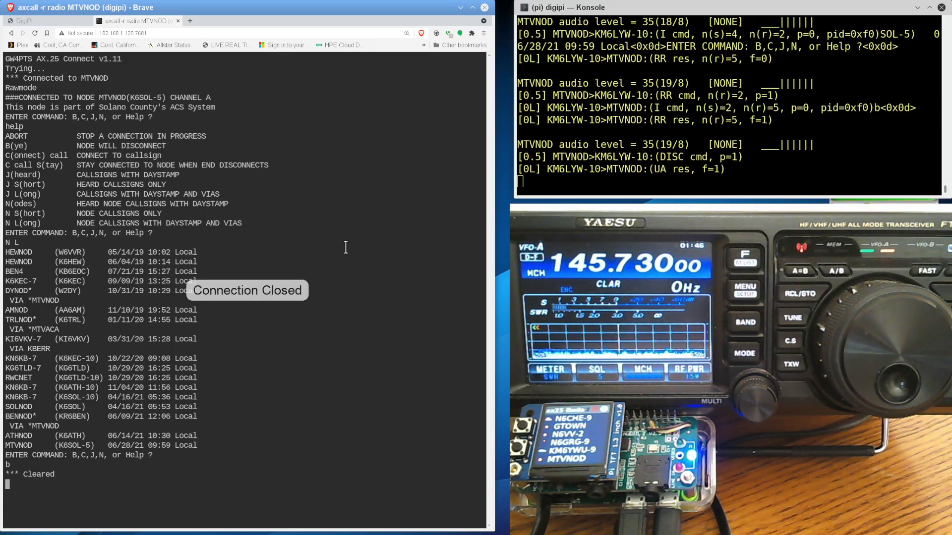
left_click(177, 20)
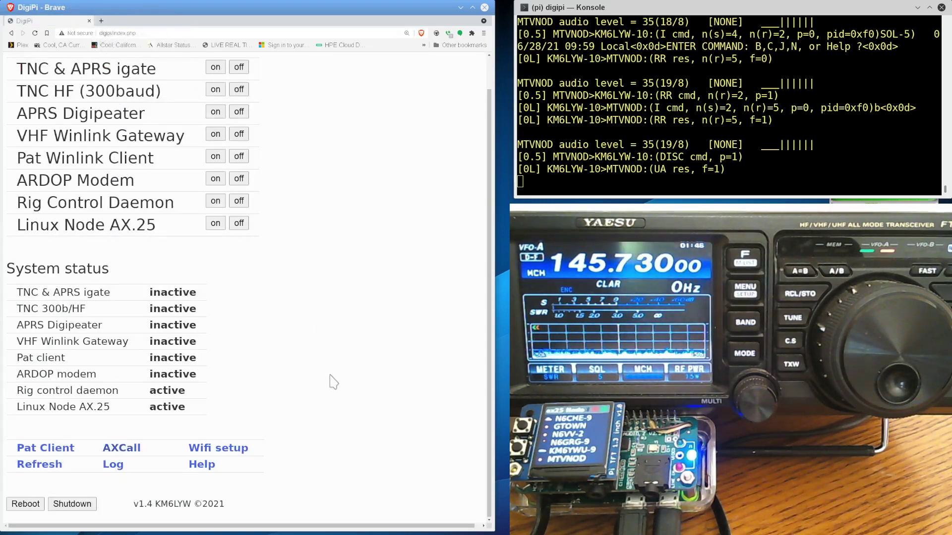
scroll(344, 304, "up", 2)
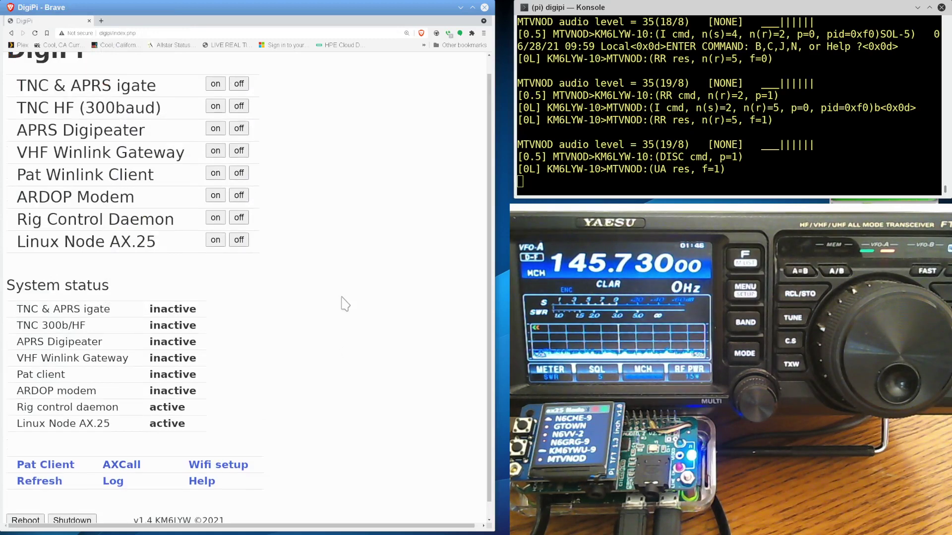
scroll(345, 304, "down", 2)
scroll(346, 303, "up", 2)
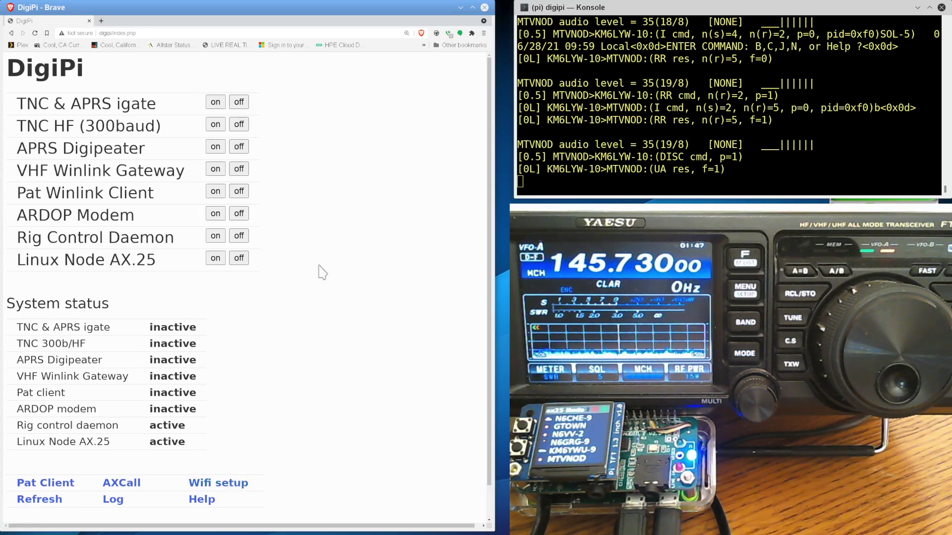
left_click(225, 483)
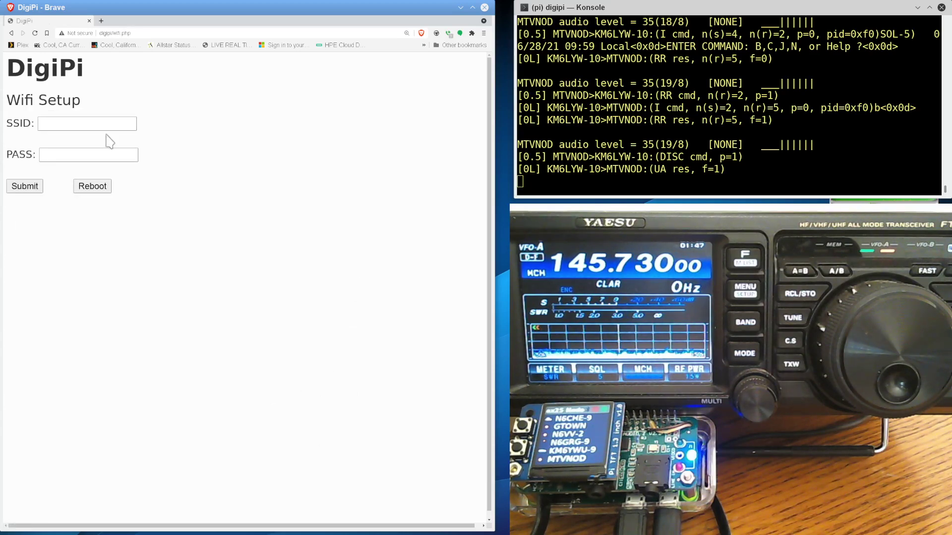
left_click(106, 124)
type("ssi")
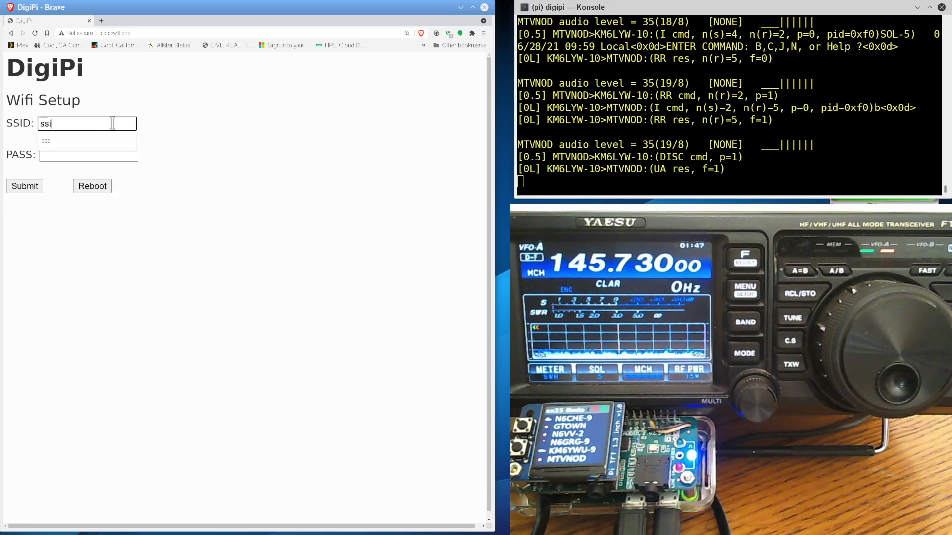
type("dstuff")
key("Tab")
type("••")
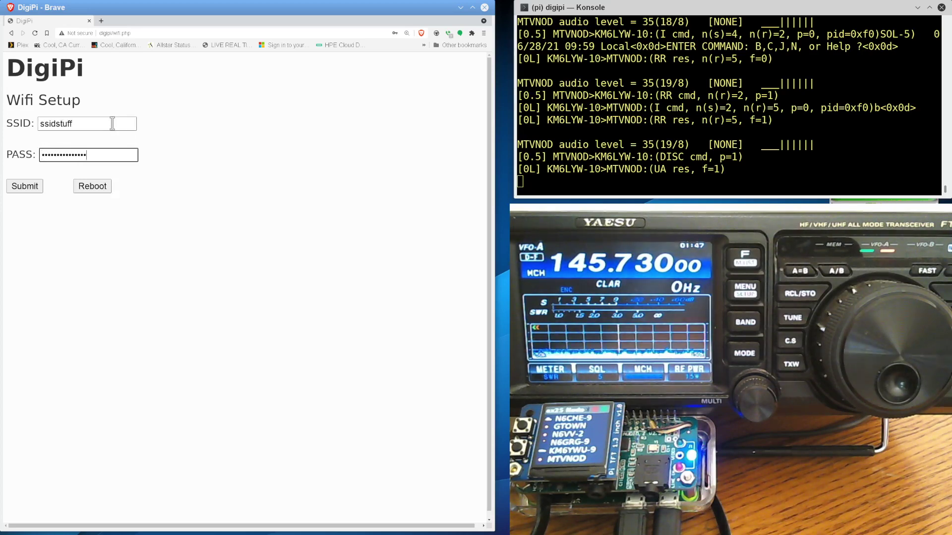
left_click(224, 220)
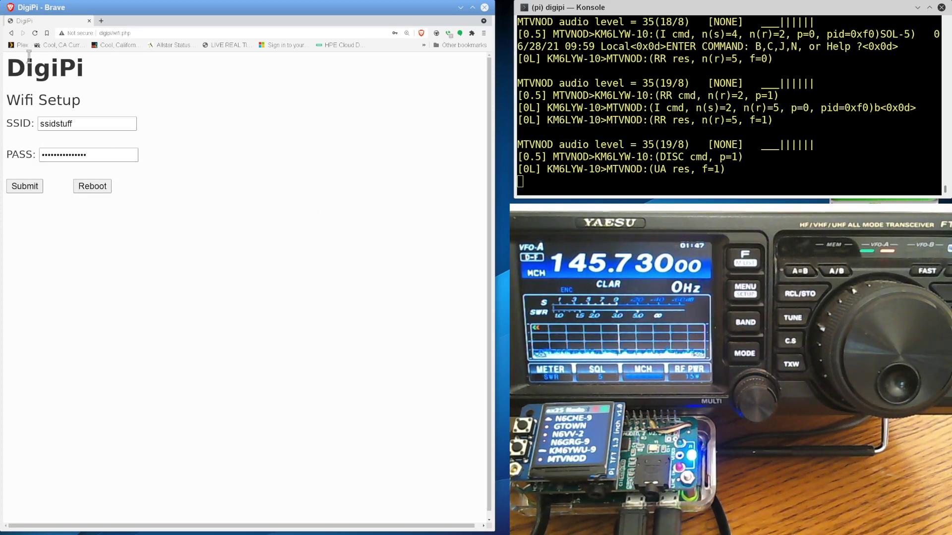
left_click(11, 33)
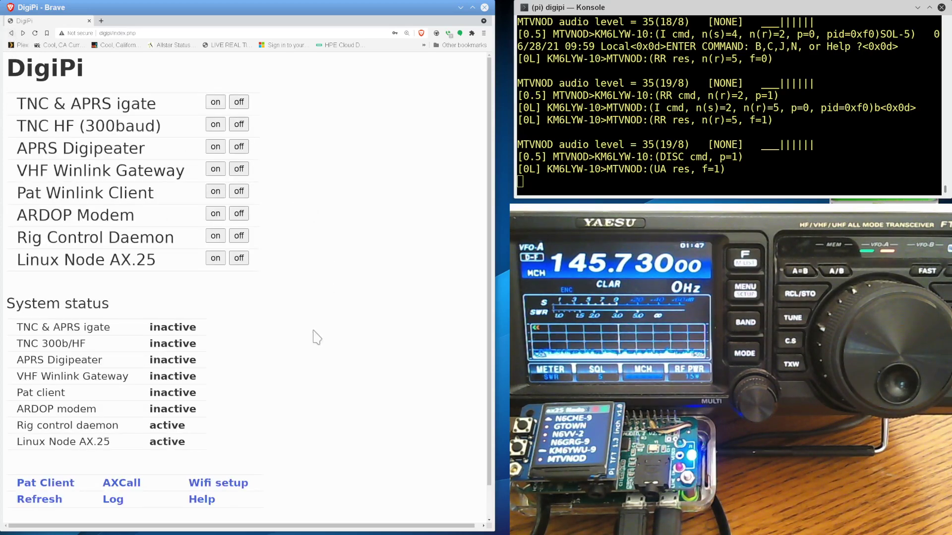
scroll(317, 337, "down", 1)
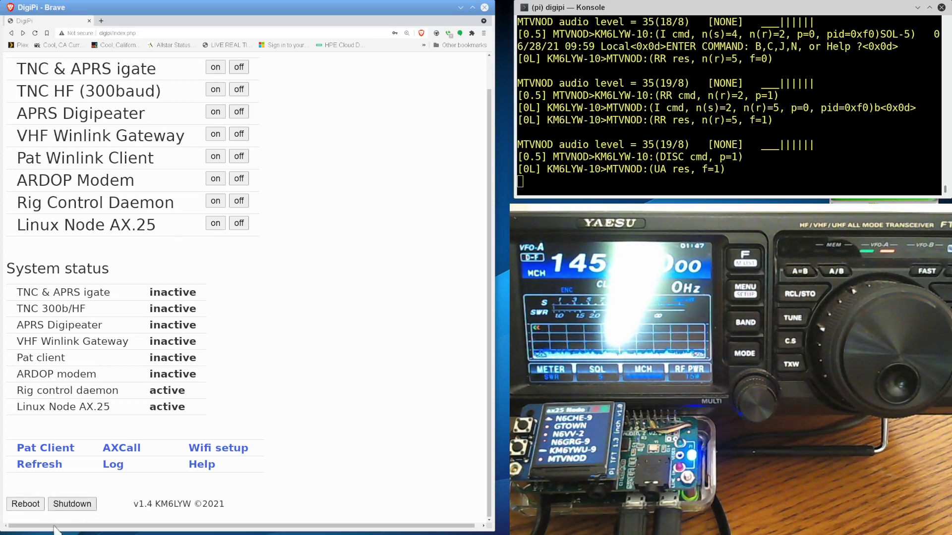
scroll(353, 414, "up", 2)
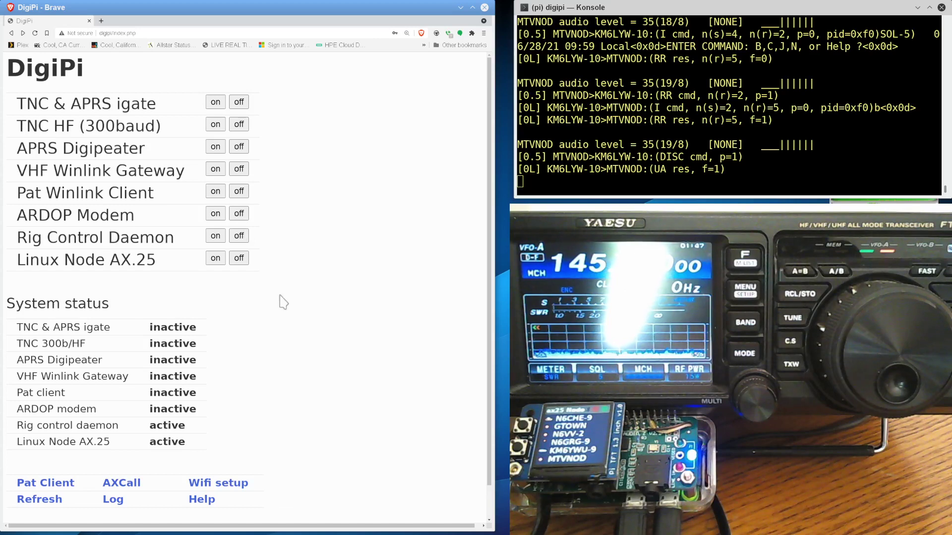
scroll(323, 314, "down", 1)
scroll(323, 317, "up", 1)
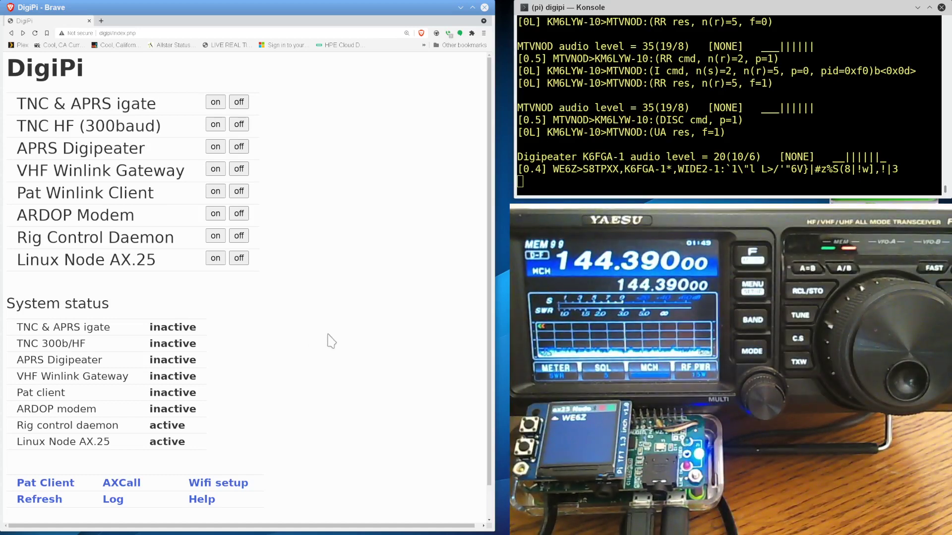
scroll(325, 325, "down", 1)
scroll(322, 328, "up", 1)
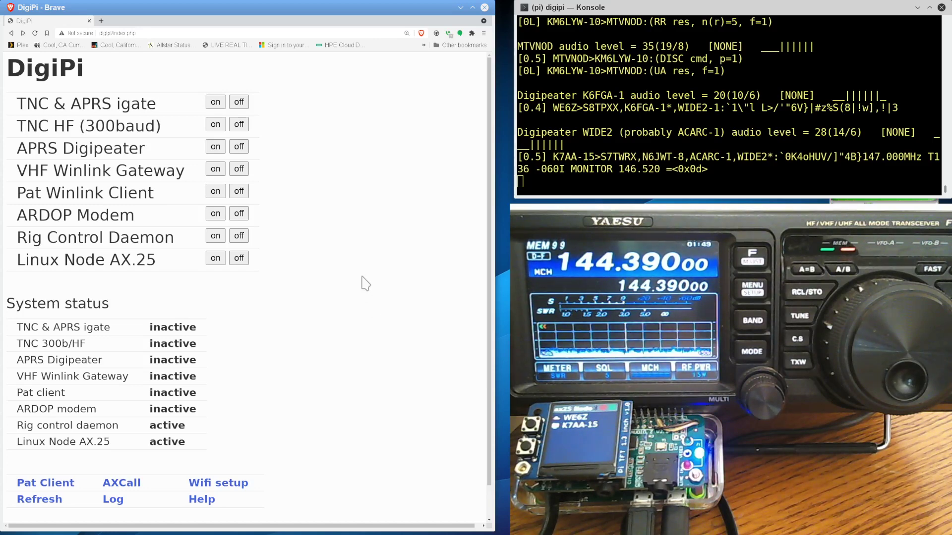
scroll(355, 322, "down", 1)
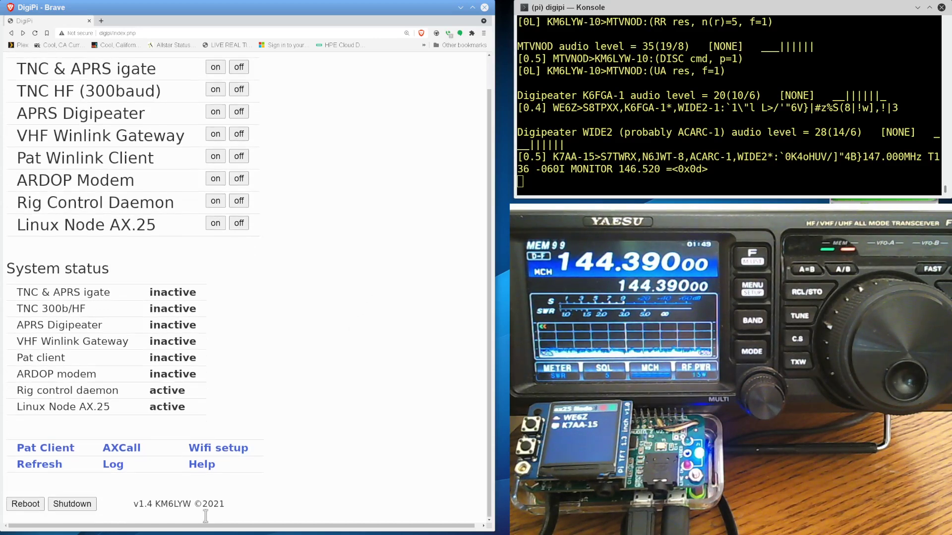
triple_click(168, 504)
scroll(350, 409, "up", 1)
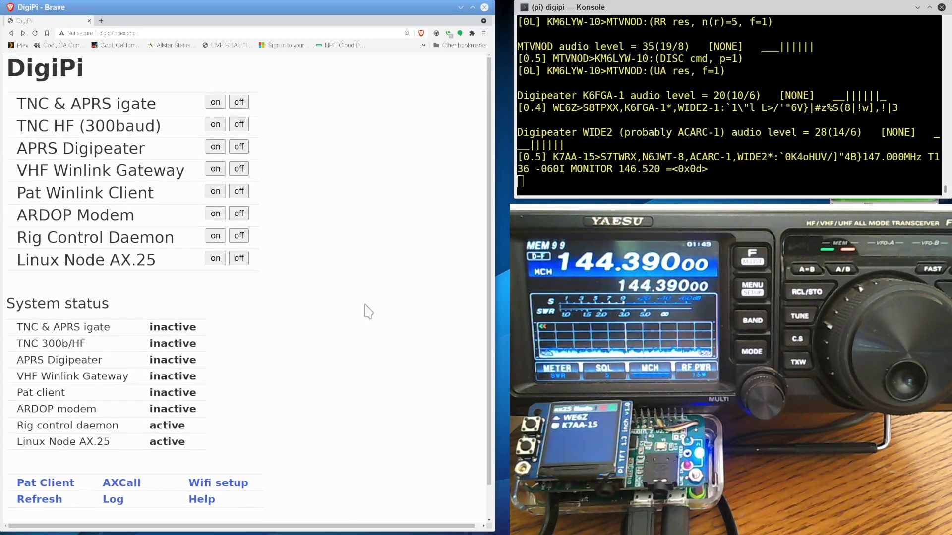
- Load groups.io/g/digipi in a new tab and open its Messages topic list
left_click(101, 22)
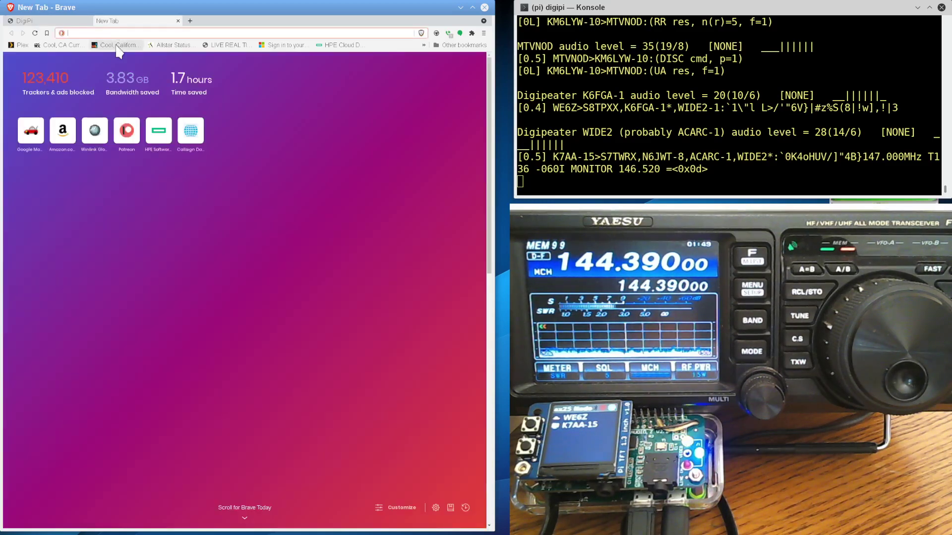
type("groups.io/g/digipi")
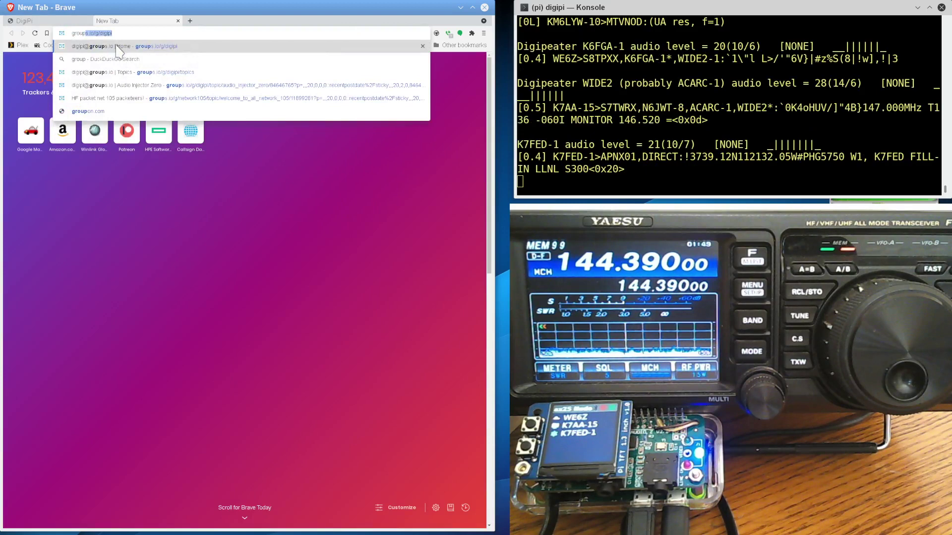
key("Return")
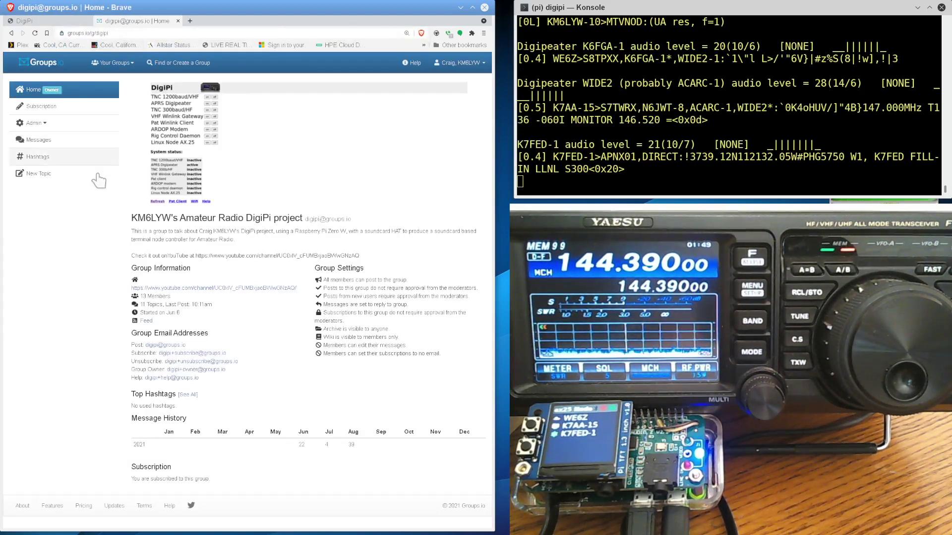
left_click(40, 141)
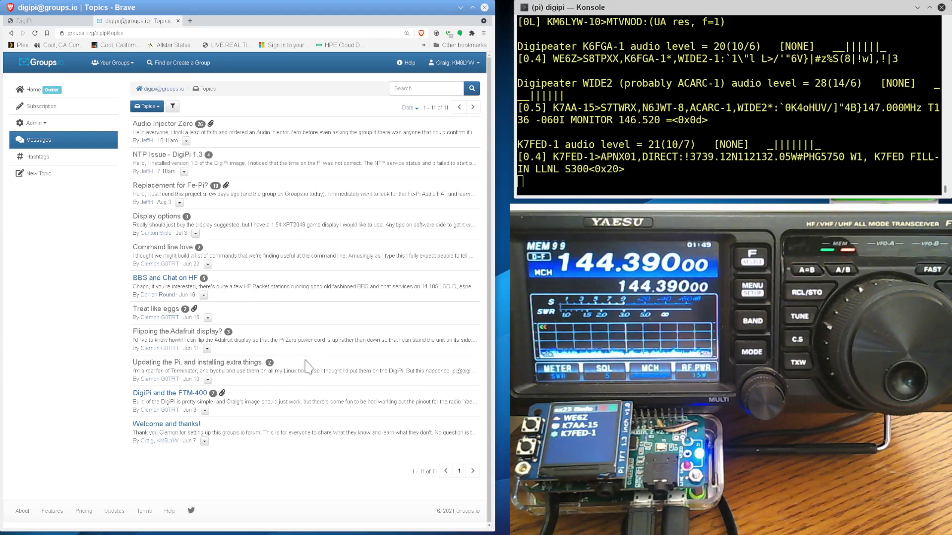
- Zoom the DigiPi topics page to 140% and scroll through the threads
key("ctrl+plus")
key("ctrl+plus")
key("ctrl+plus")
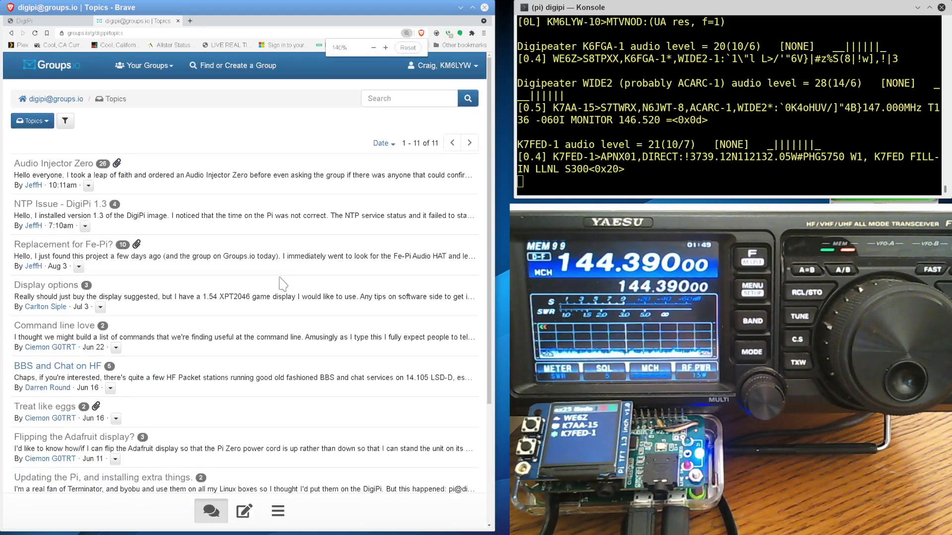
scroll(283, 284, "down", 3)
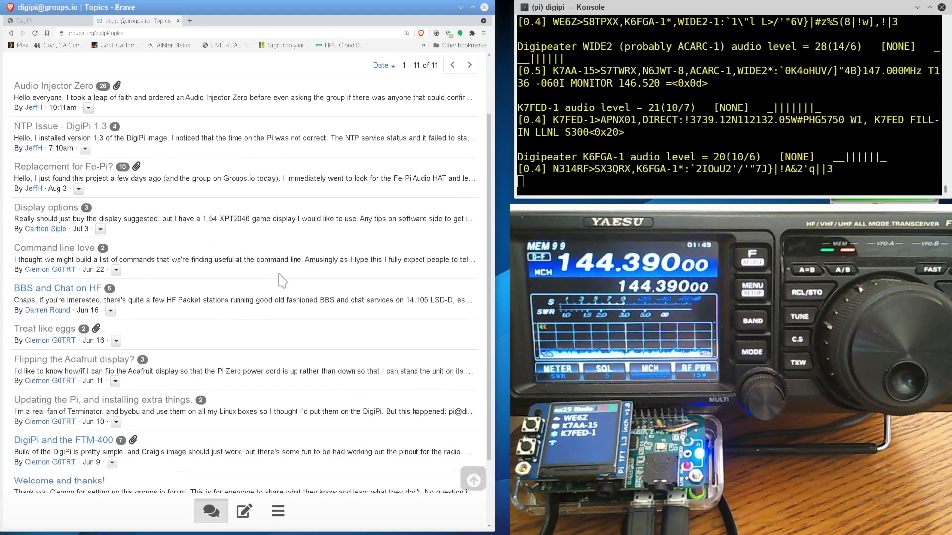
scroll(281, 282, "up", 3)
scroll(282, 282, "down", 3)
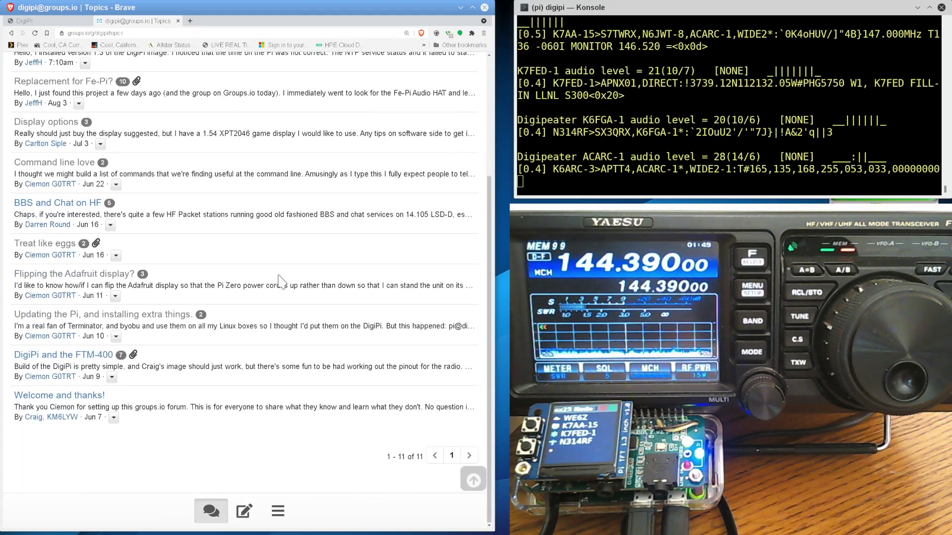
scroll(281, 282, "up", 3)
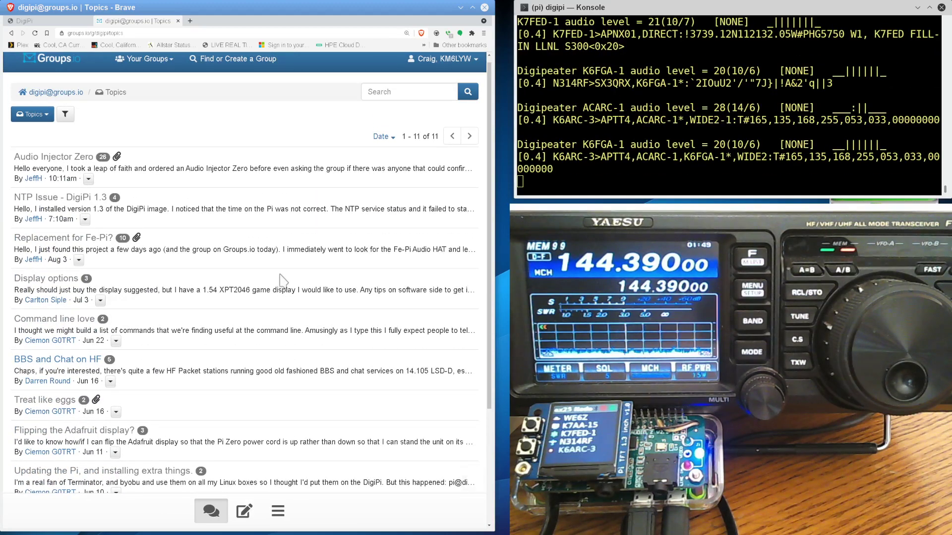